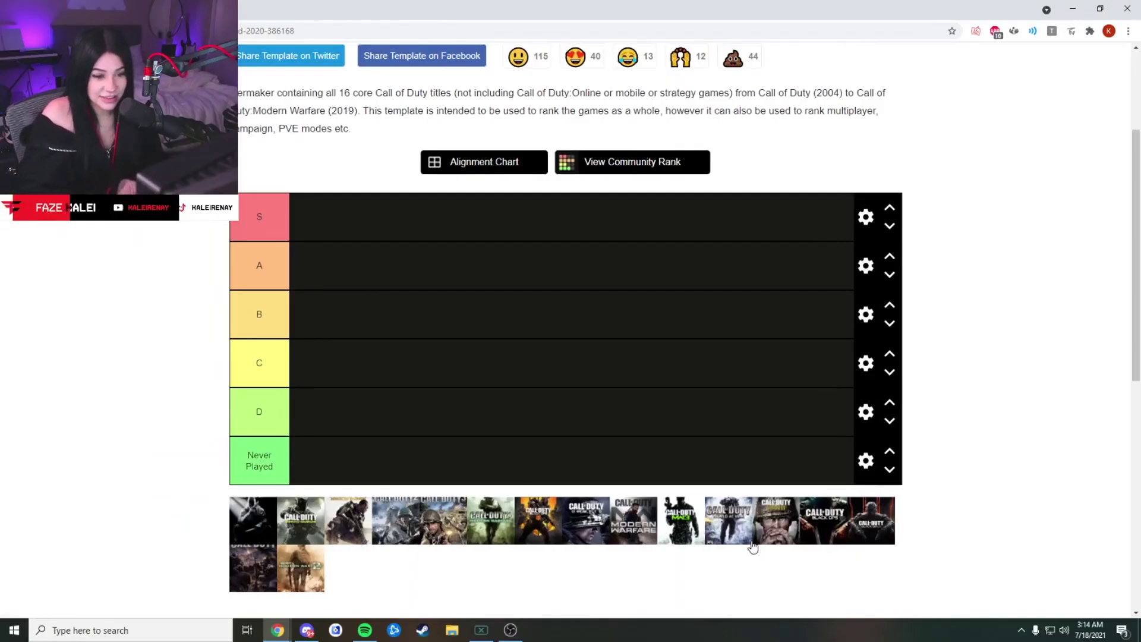
pyautogui.scroll(-1, 327, 524)
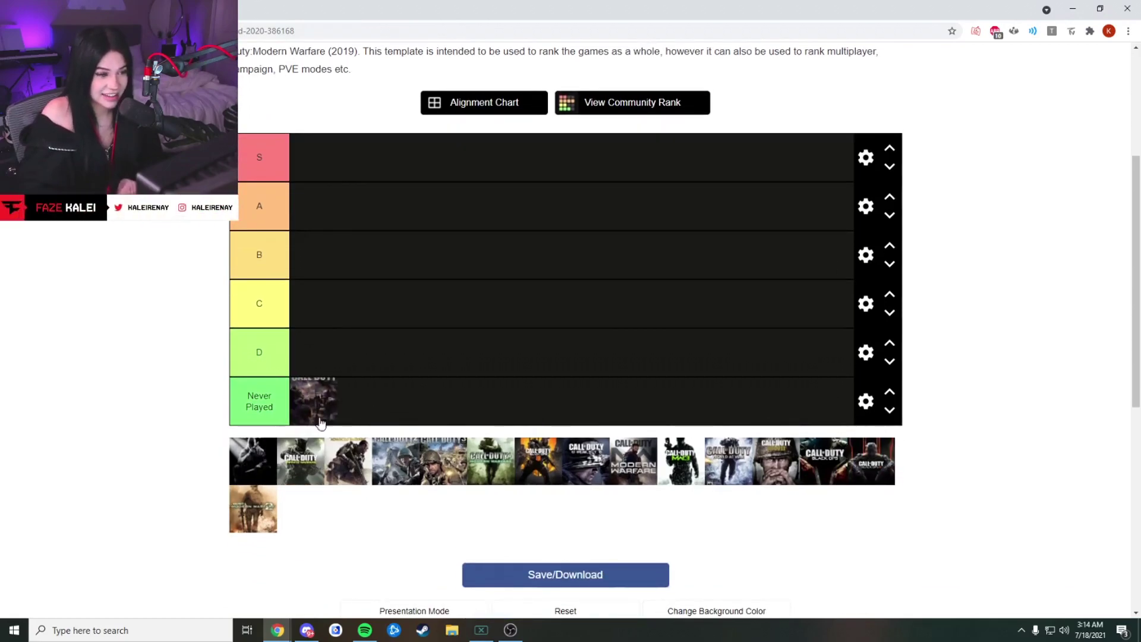
# Step: Drop two more early Call of Duty covers into Never Played and switch to dark presentation mode
pyautogui.moveTo(395, 461); pyautogui.dragTo(362, 402)
pyautogui.moveTo(395, 462); pyautogui.dragTo(431, 426)
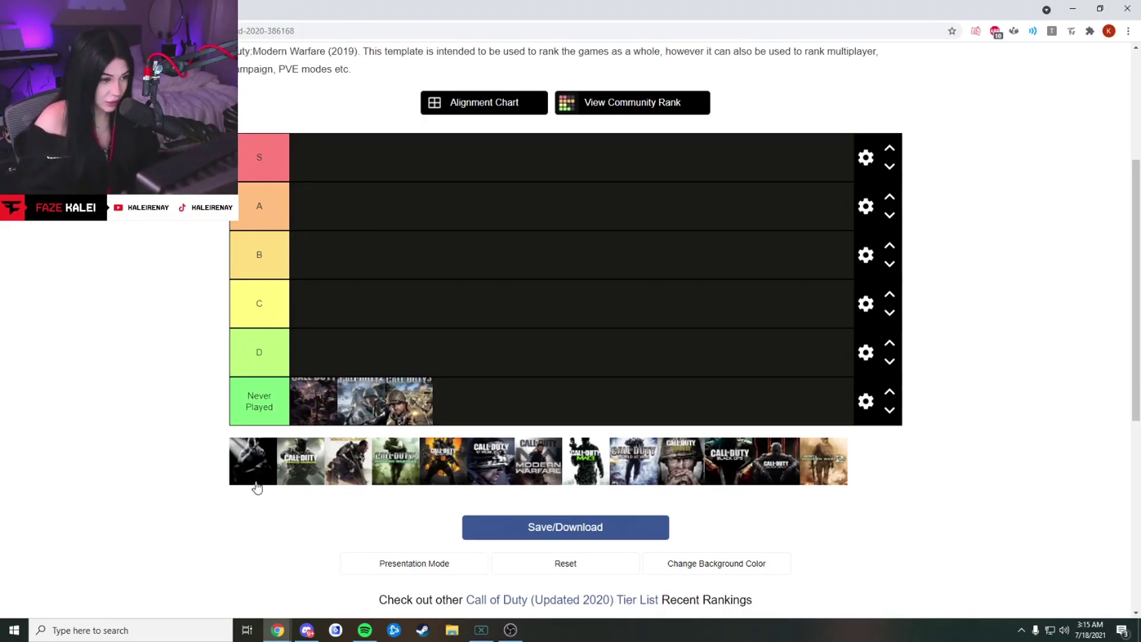
pyautogui.click(360, 564)
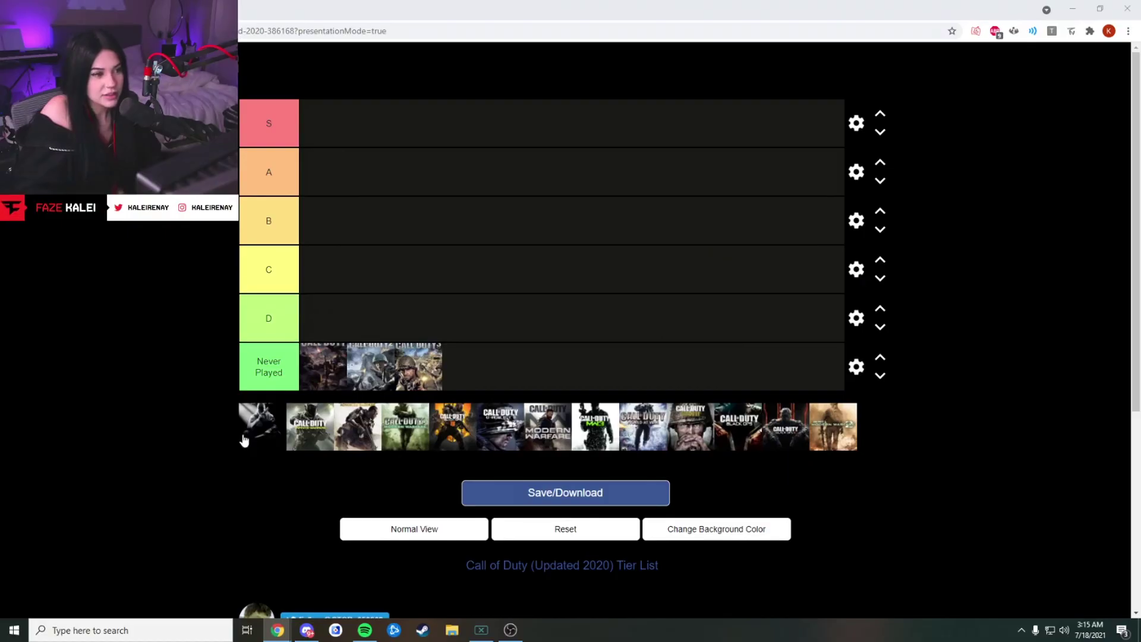
# Step: Return a trial A-tier cover to the pool, then place Modern Warfare 2 and Modern Warfare 3 in B
pyautogui.moveTo(244, 435); pyautogui.dragTo(323, 180)
pyautogui.moveTo(316, 128); pyautogui.dragTo(252, 437)
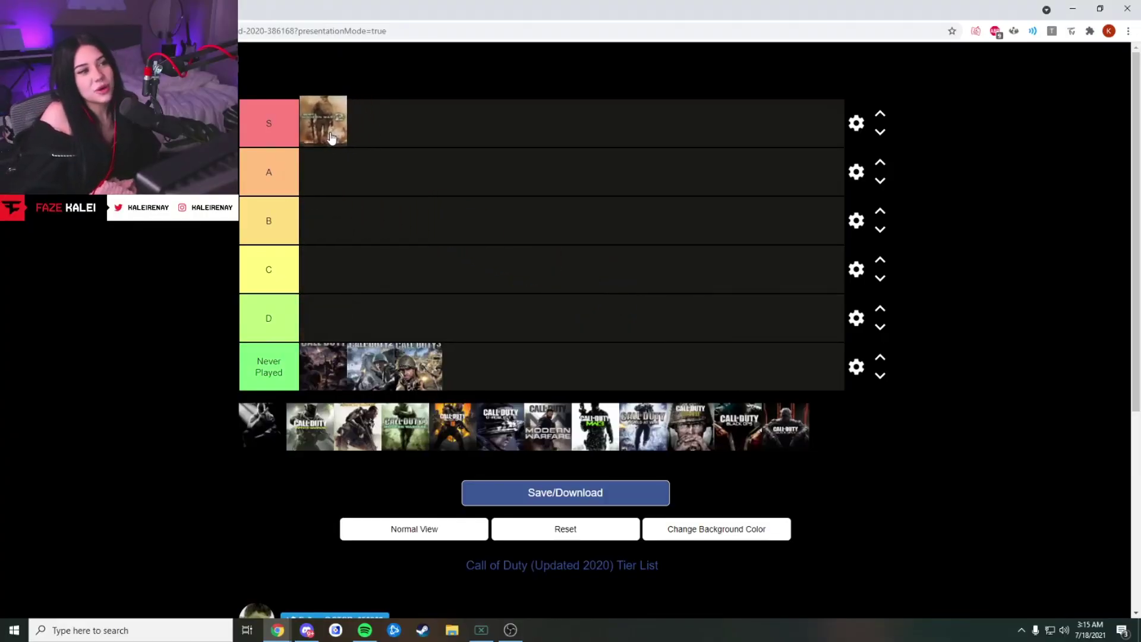
pyautogui.moveTo(329, 165); pyautogui.dragTo(338, 266)
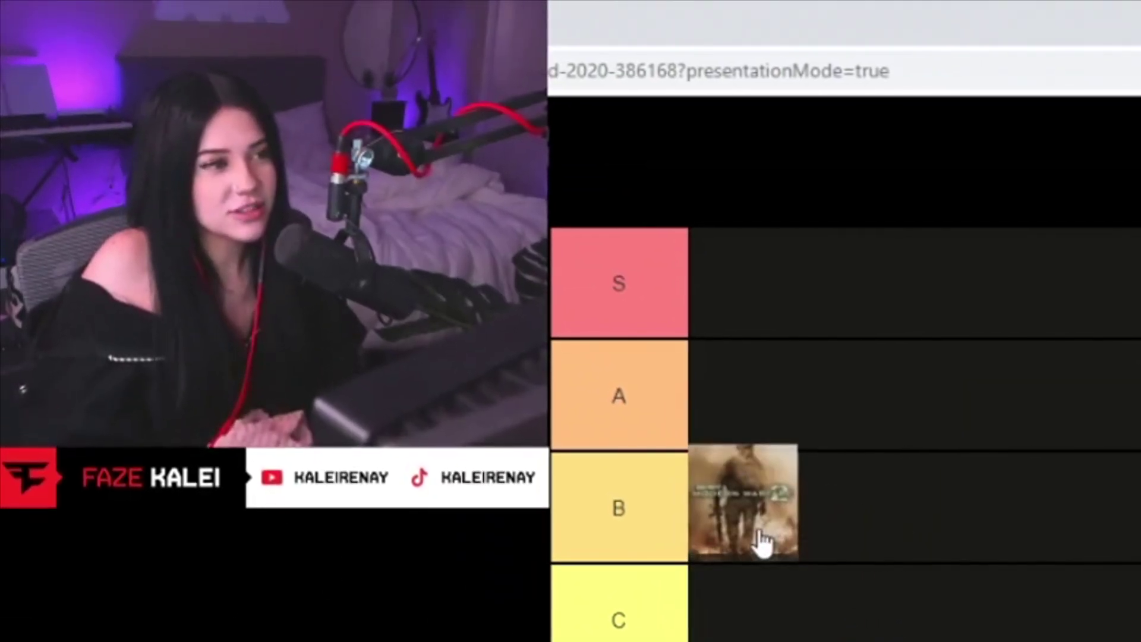
pyautogui.moveTo(337, 216); pyautogui.dragTo(327, 233)
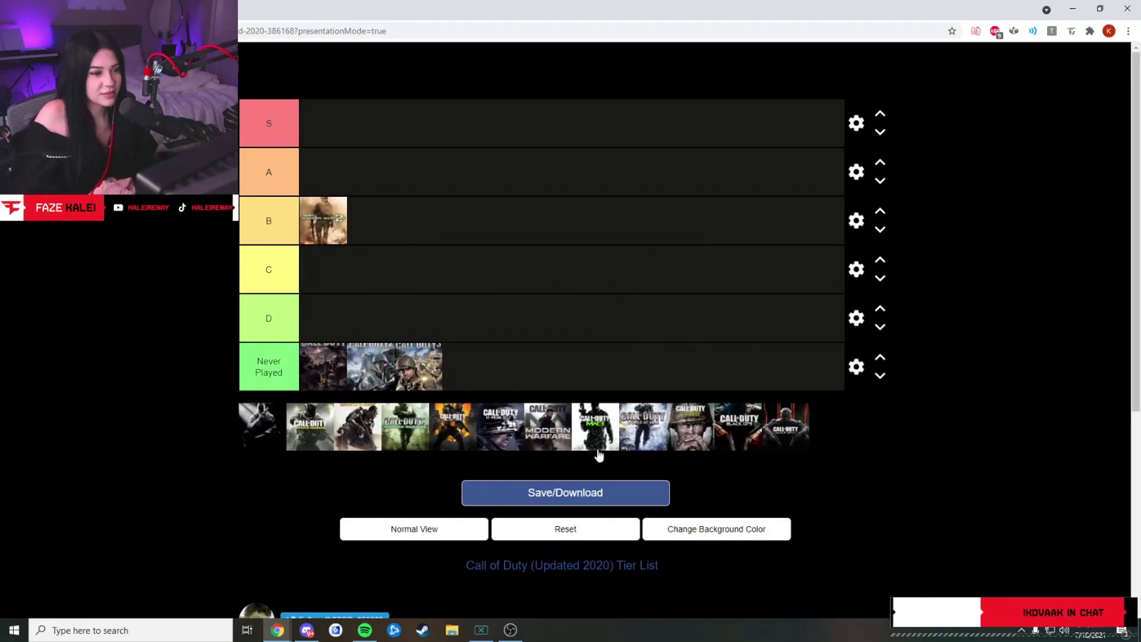
pyautogui.moveTo(596, 428); pyautogui.dragTo(460, 259)
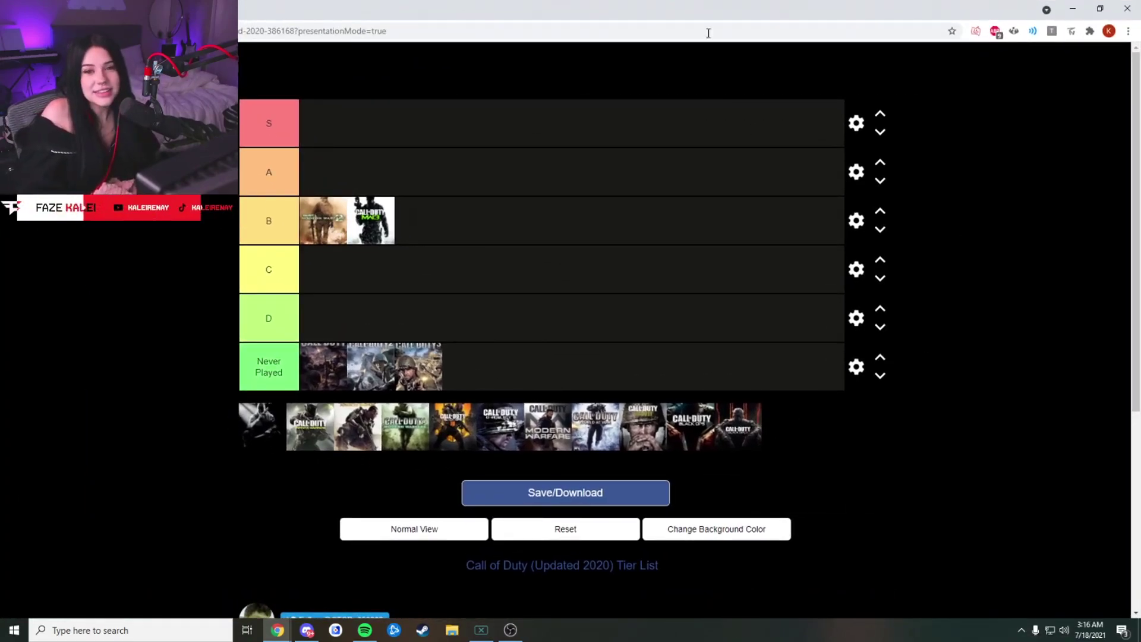
pyautogui.hotkey('alt', 'Tab')
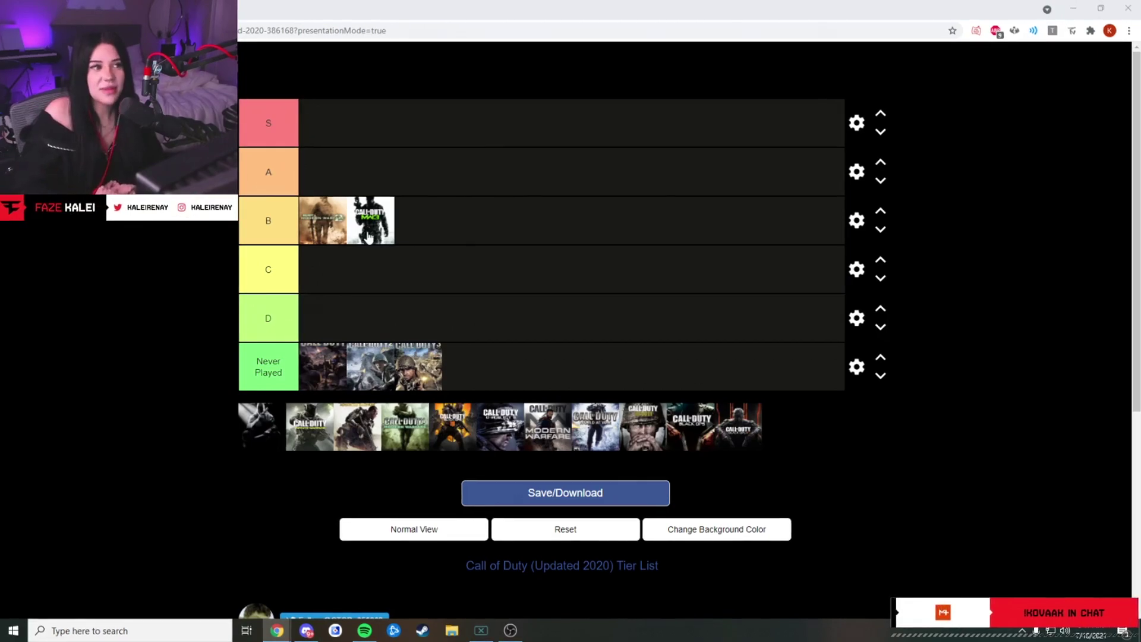
# Step: Move Modern Warfare 3 up to S and Modern Warfare 2 up to A
pyautogui.moveTo(334, 230)
pyautogui.mouseDown()
pyautogui.moveTo(365, 258)
pyautogui.moveTo(355, 267)
pyautogui.mouseUp()
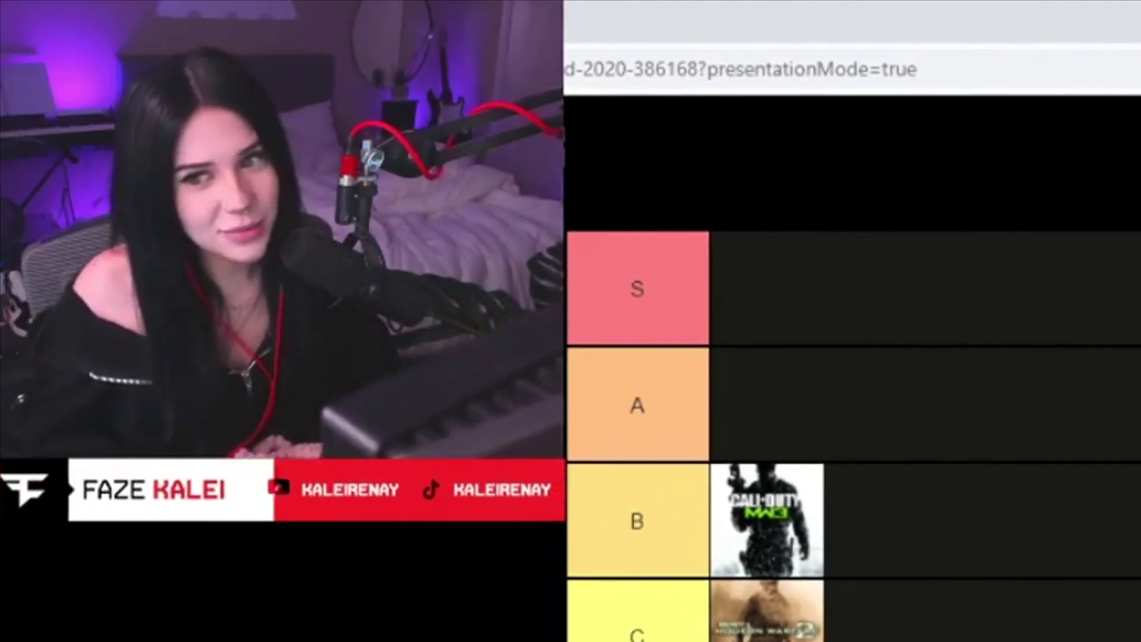
pyautogui.moveTo(323, 220); pyautogui.dragTo(320, 134)
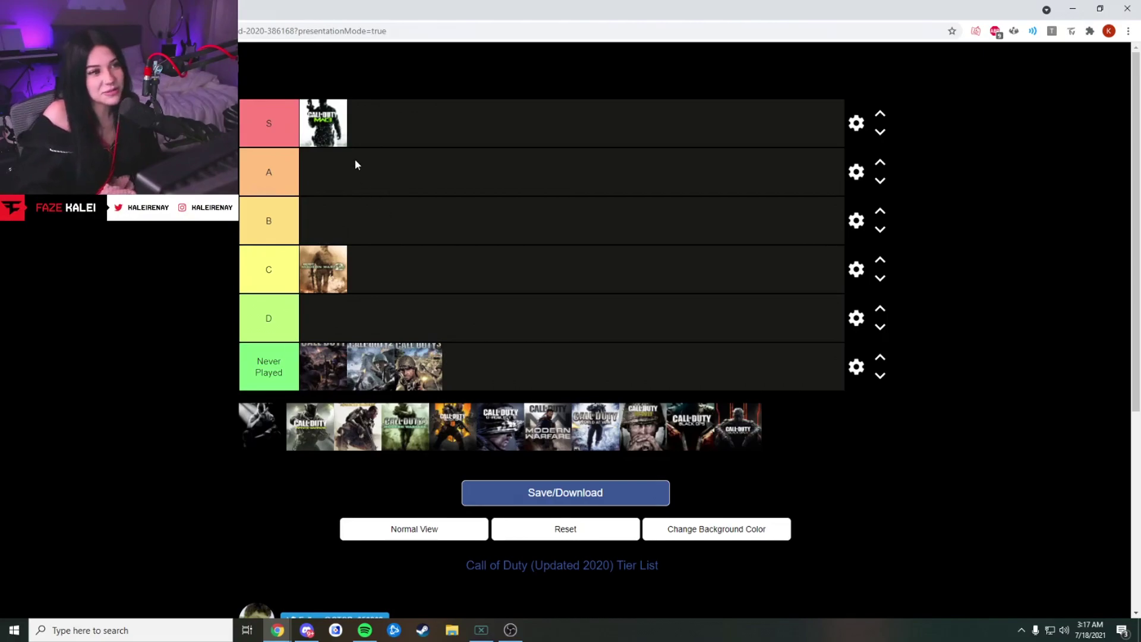
pyautogui.moveTo(339, 274); pyautogui.dragTo(333, 183)
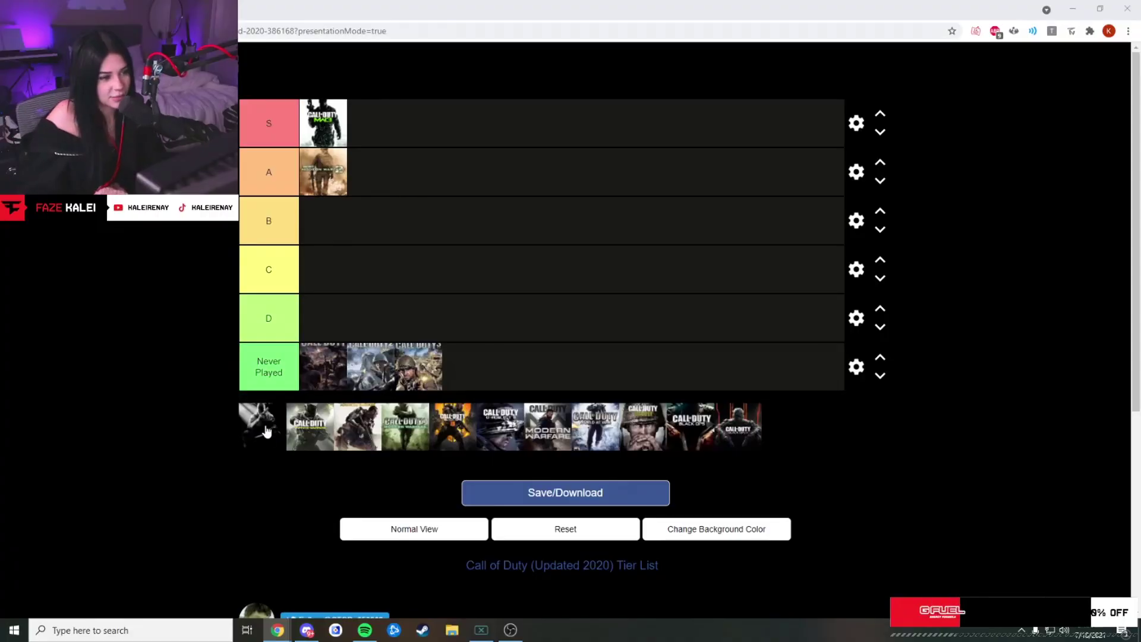
# Step: Place Black Ops II beside MW3 in S, Black Ops in B, and Black Ops III in C
pyautogui.moveTo(265, 432); pyautogui.dragTo(371, 284)
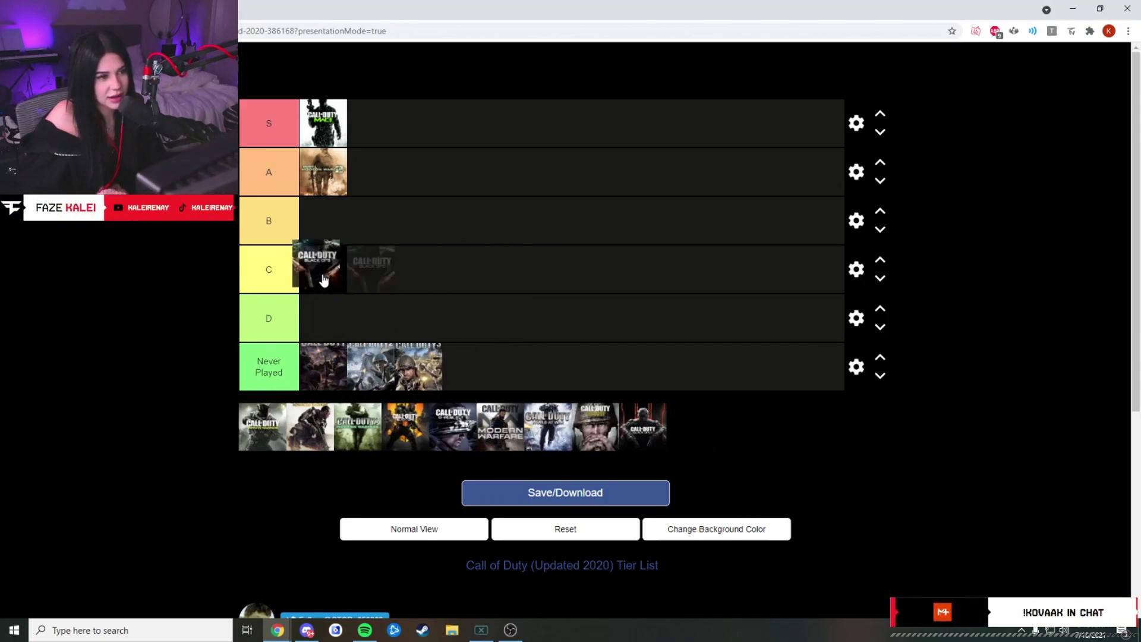
pyautogui.moveTo(319, 284); pyautogui.dragTo(319, 284)
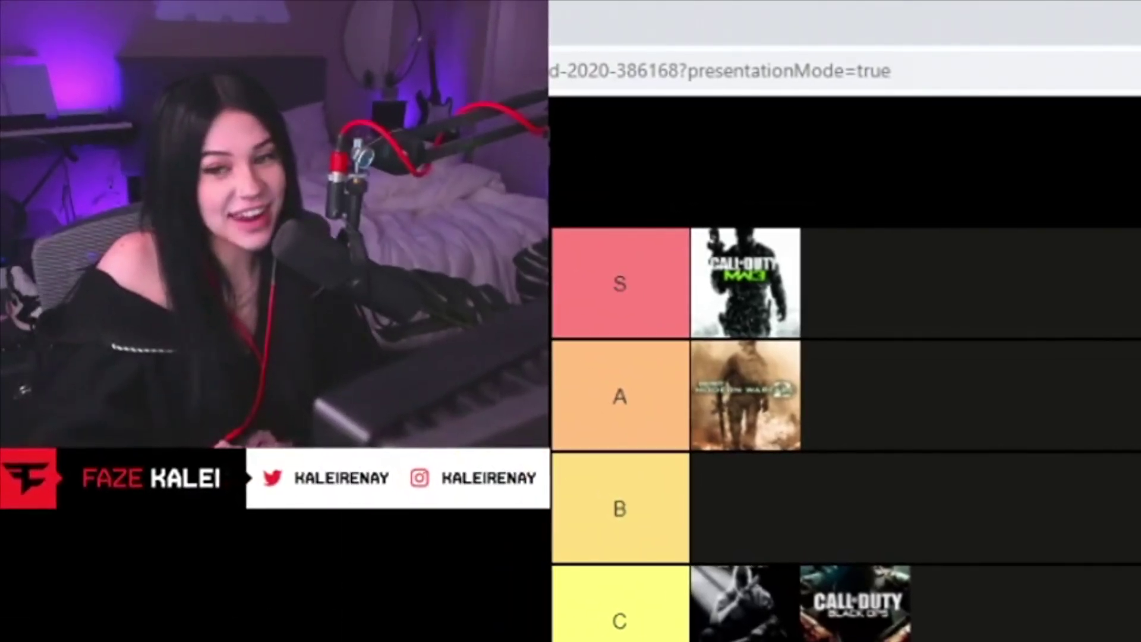
pyautogui.moveTo(752, 607); pyautogui.dragTo(879, 615)
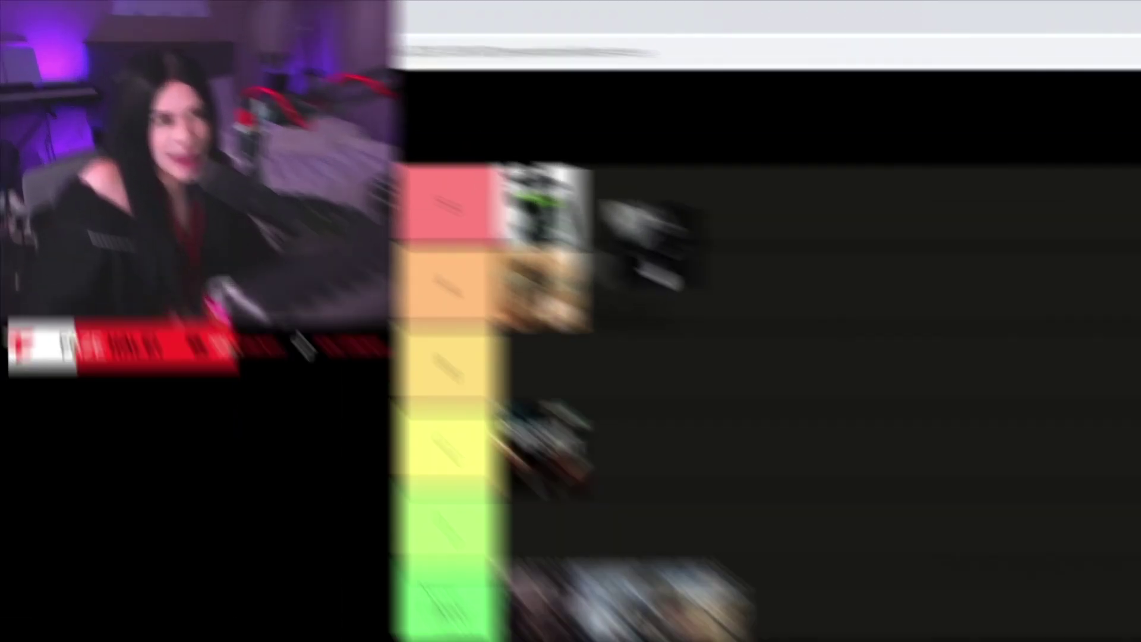
pyautogui.moveTo(372, 286); pyautogui.dragTo(393, 135)
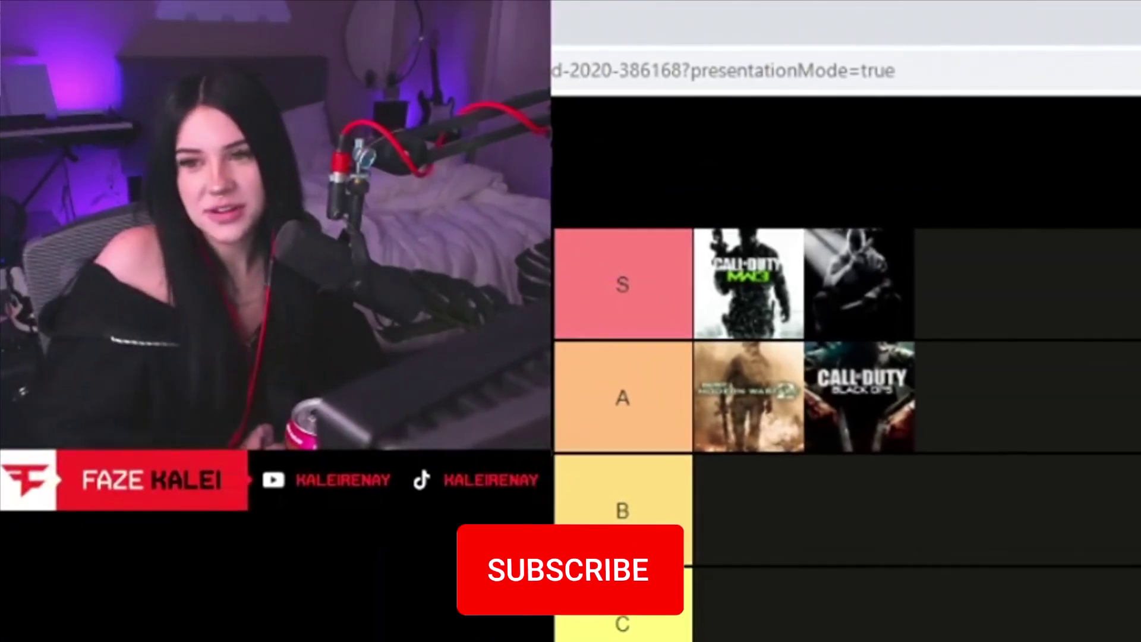
pyautogui.moveTo(859, 396)
pyautogui.mouseDown()
pyautogui.moveTo(822, 525)
pyautogui.moveTo(360, 293)
pyautogui.mouseUp()
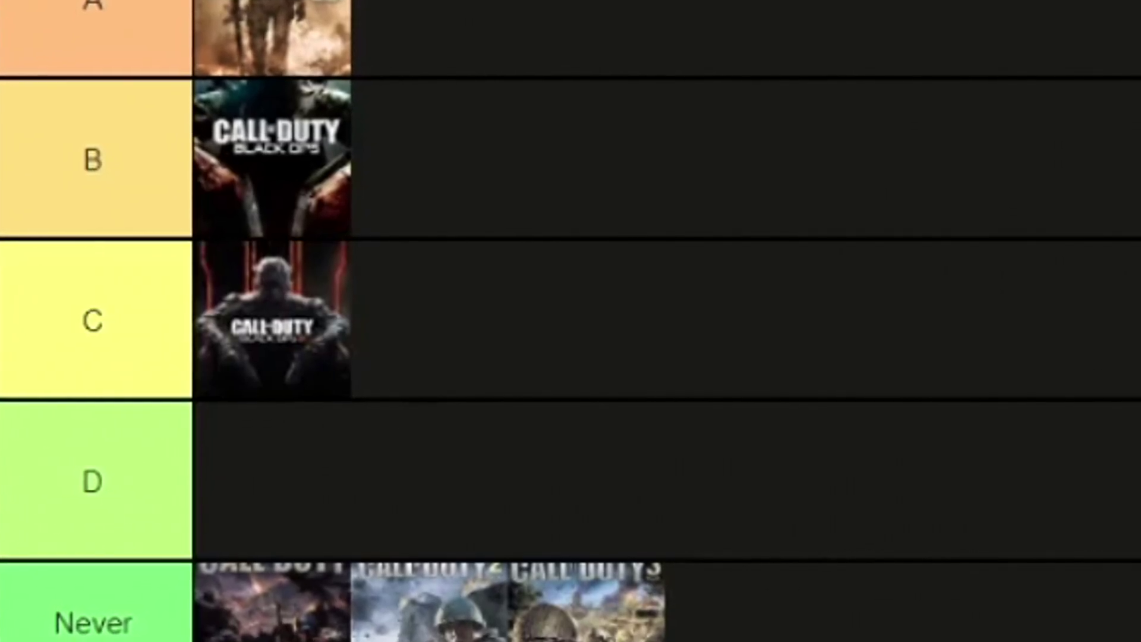
# Step: Rank Advanced Warfare in C, lift a C-tier cover into B, and reorder row C
pyautogui.moveTo(309, 426); pyautogui.dragTo(386, 265)
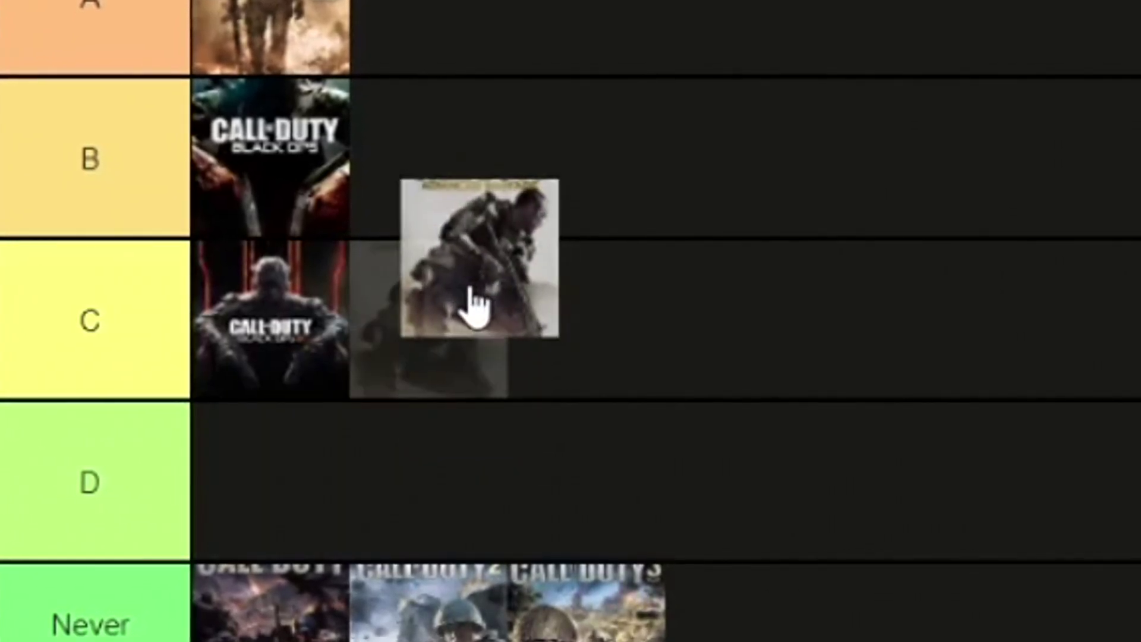
pyautogui.moveTo(475, 303)
pyautogui.mouseDown()
pyautogui.moveTo(458, 383)
pyautogui.moveTo(606, 321)
pyautogui.mouseUp()
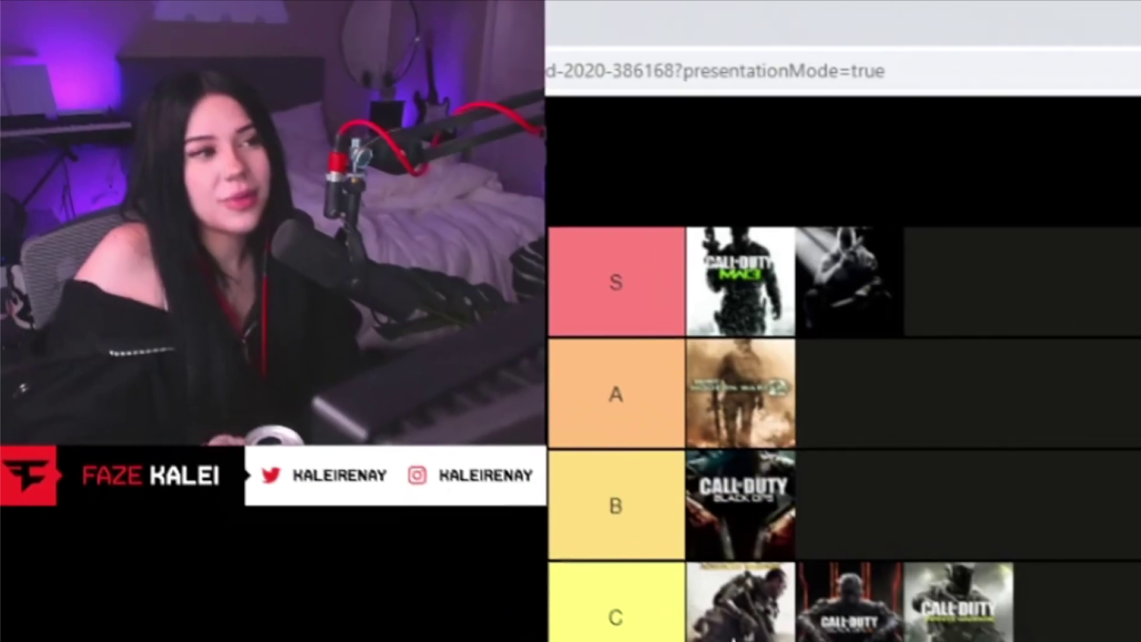
pyautogui.moveTo(330, 281); pyautogui.dragTo(370, 222)
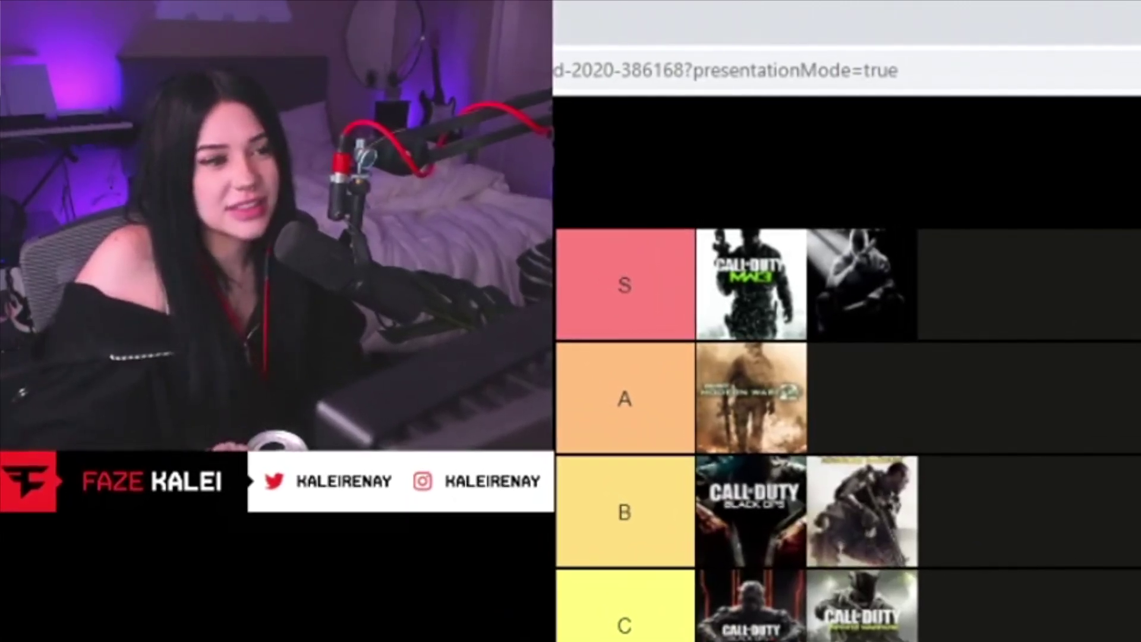
pyautogui.moveTo(861, 615); pyautogui.dragTo(750, 616)
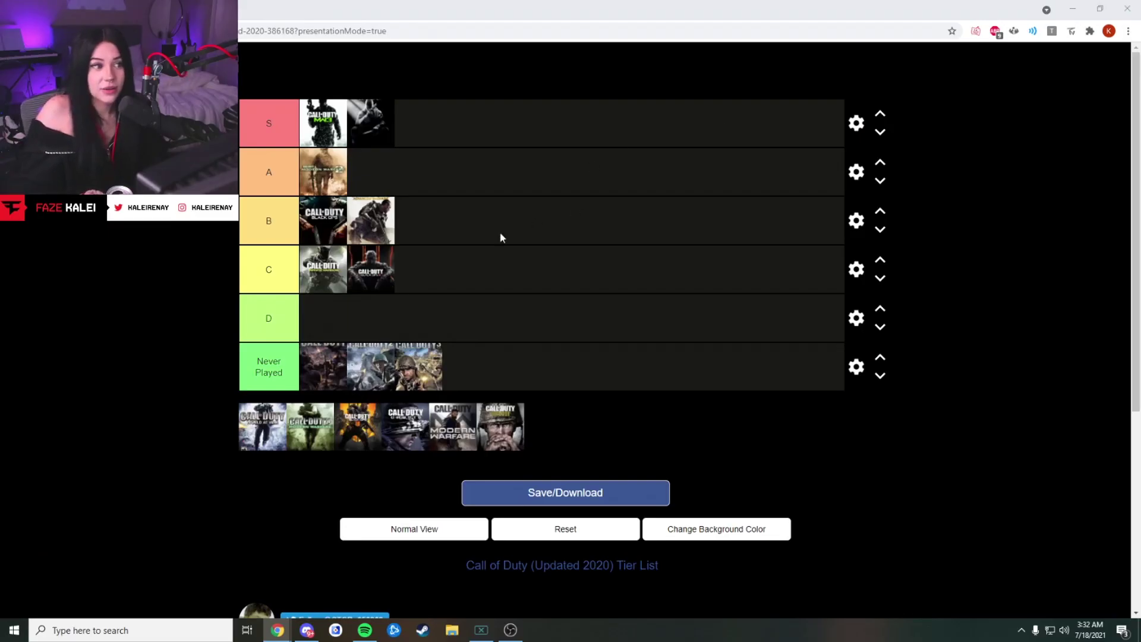
# Step: Shift covers among tiers B, C and D, and rank WWII in C
pyautogui.moveTo(383, 294); pyautogui.dragTo(496, 269)
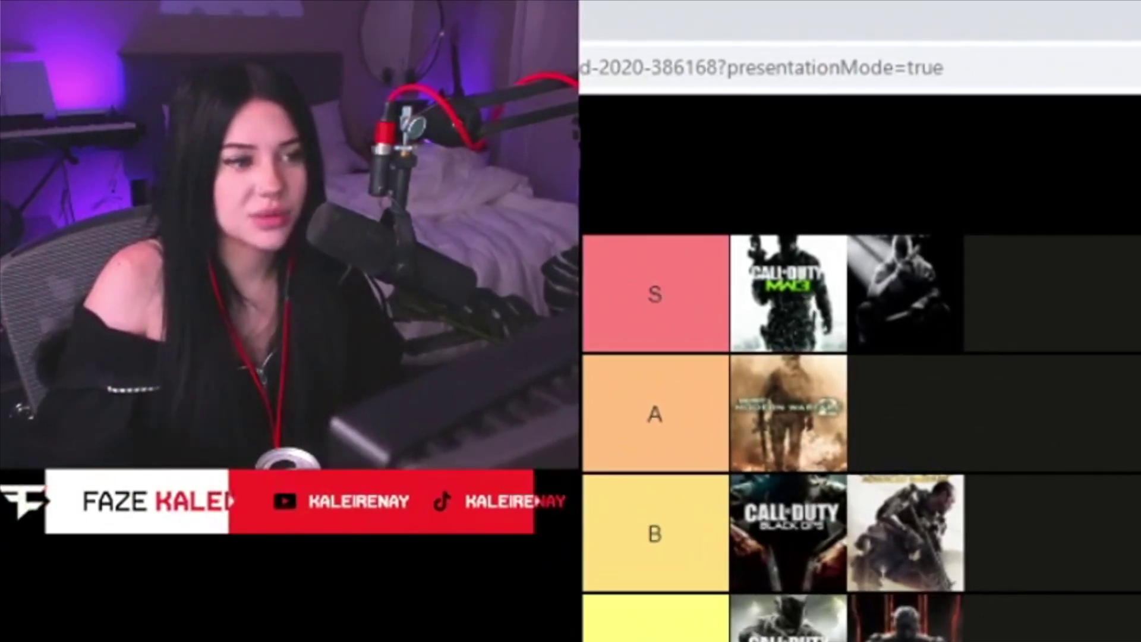
pyautogui.moveTo(371, 269); pyautogui.dragTo(438, 211)
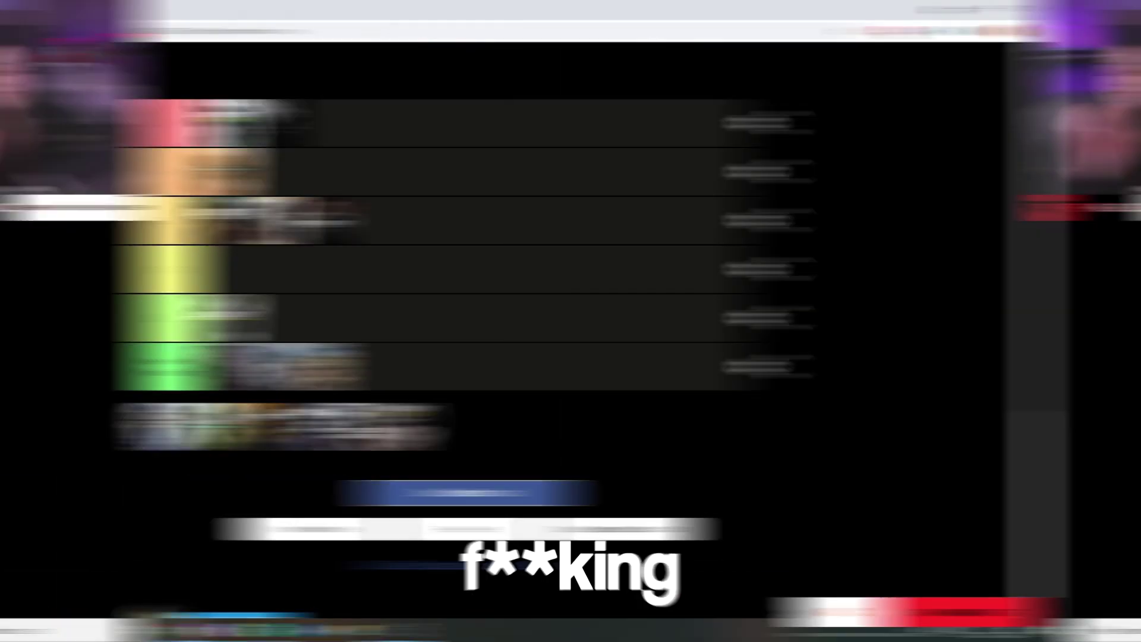
pyautogui.moveTo(332, 282); pyautogui.dragTo(339, 333)
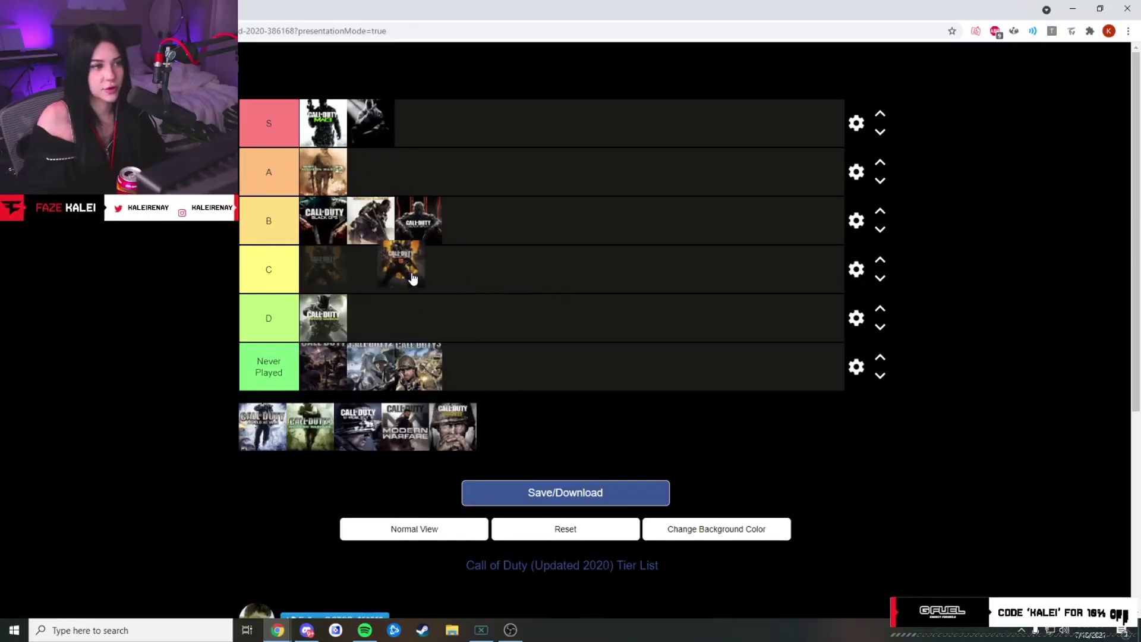
pyautogui.moveTo(453, 292); pyautogui.dragTo(407, 279)
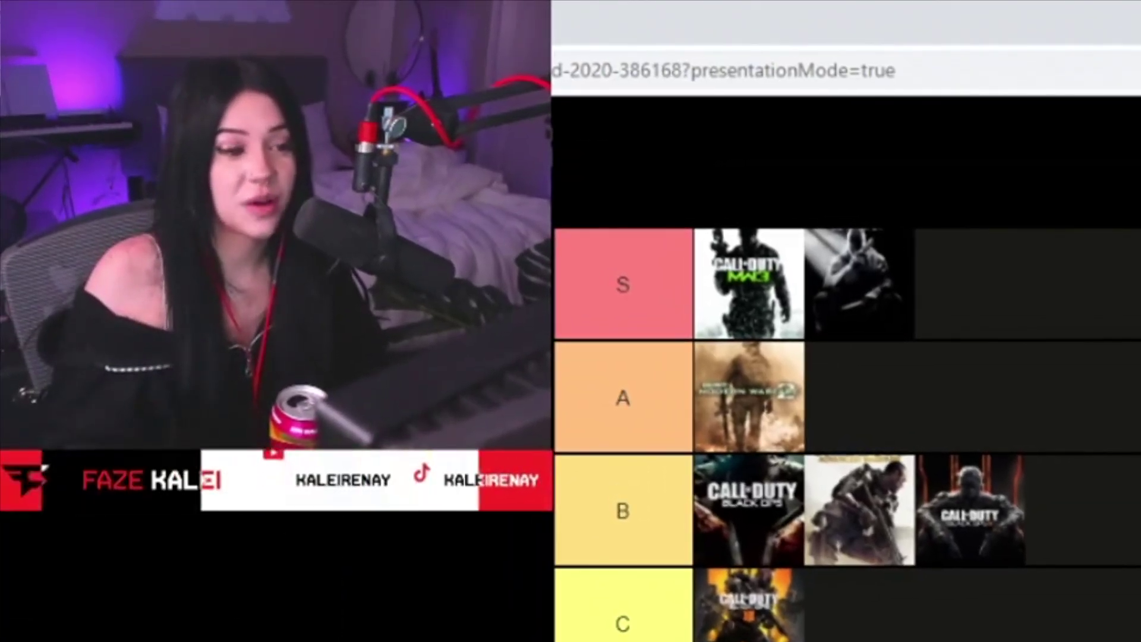
pyautogui.moveTo(453, 427); pyautogui.dragTo(382, 274)
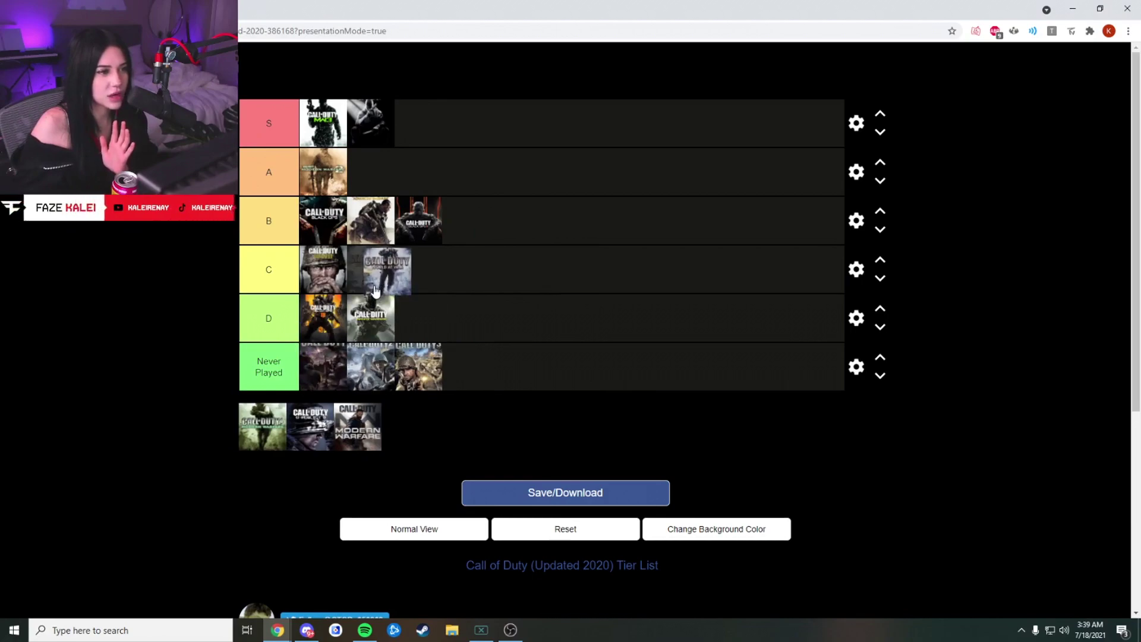
# Step: Move World at War and Call of Duty 4 into B, and promote Black Ops to A
pyautogui.moveTo(497, 269); pyautogui.dragTo(234, 455)
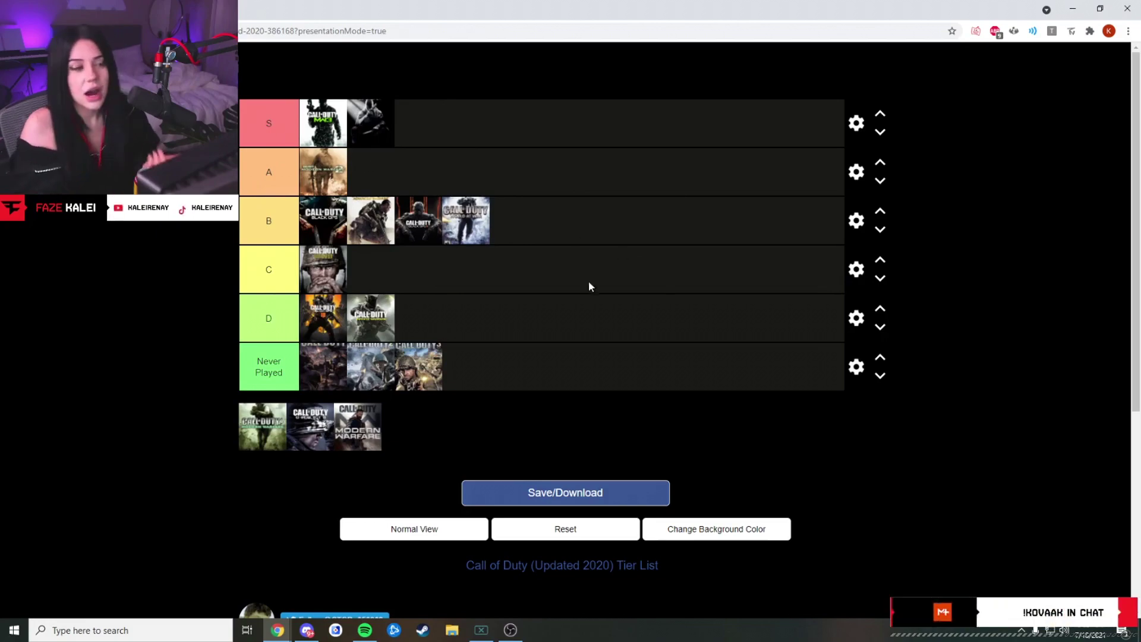
pyautogui.moveTo(261, 426); pyautogui.dragTo(488, 312)
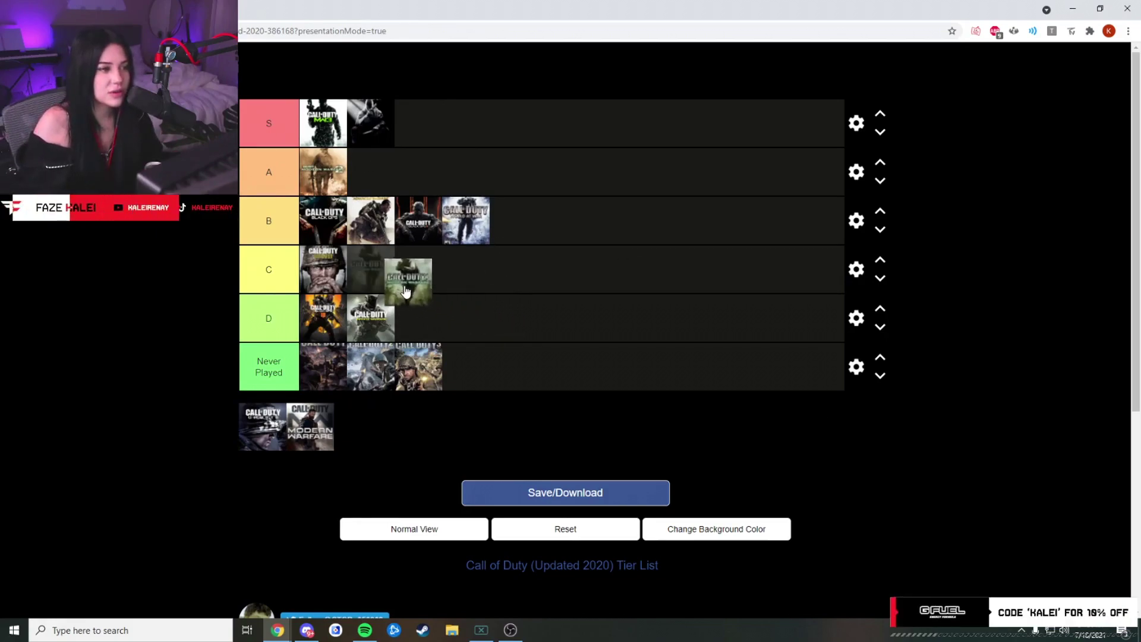
pyautogui.moveTo(405, 290); pyautogui.dragTo(318, 445)
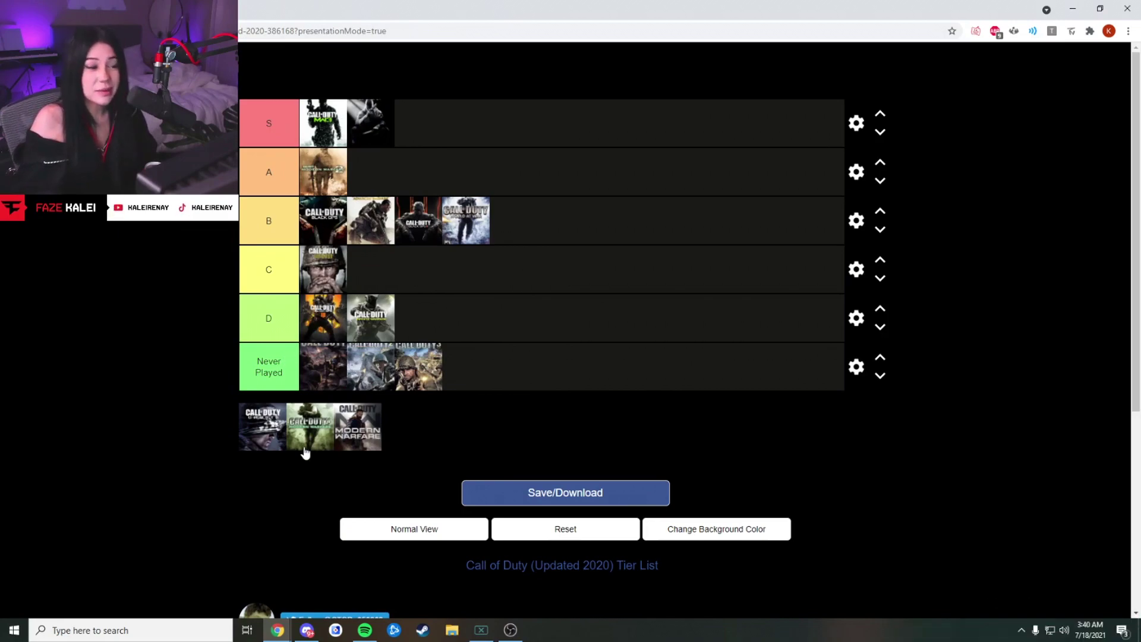
pyautogui.moveTo(304, 453); pyautogui.dragTo(374, 288)
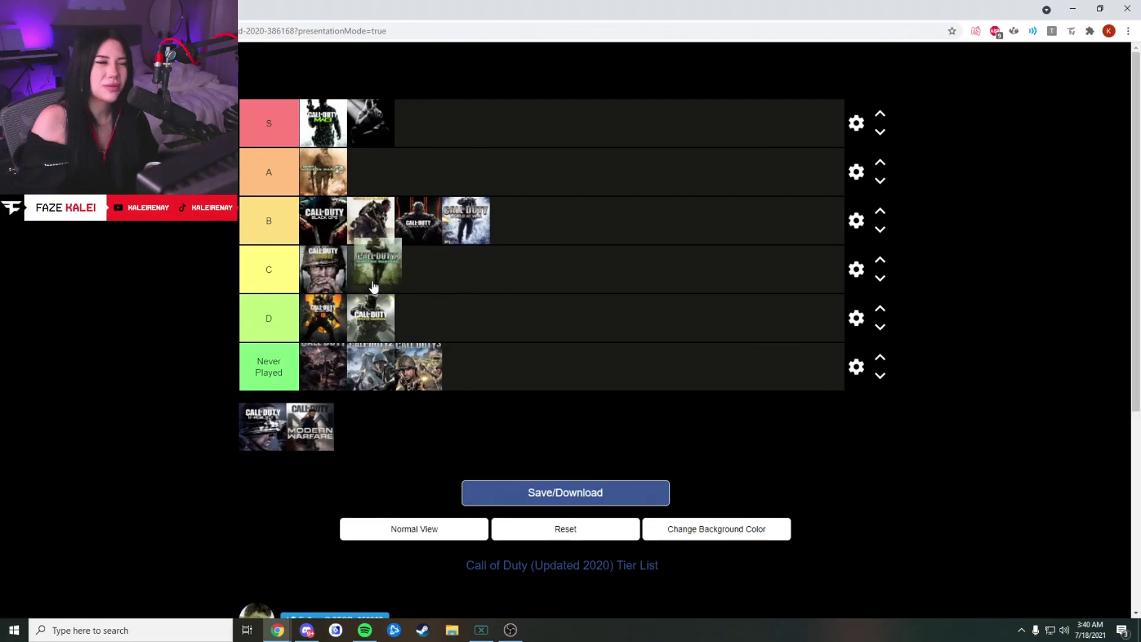
pyautogui.moveTo(375, 287); pyautogui.dragTo(458, 246)
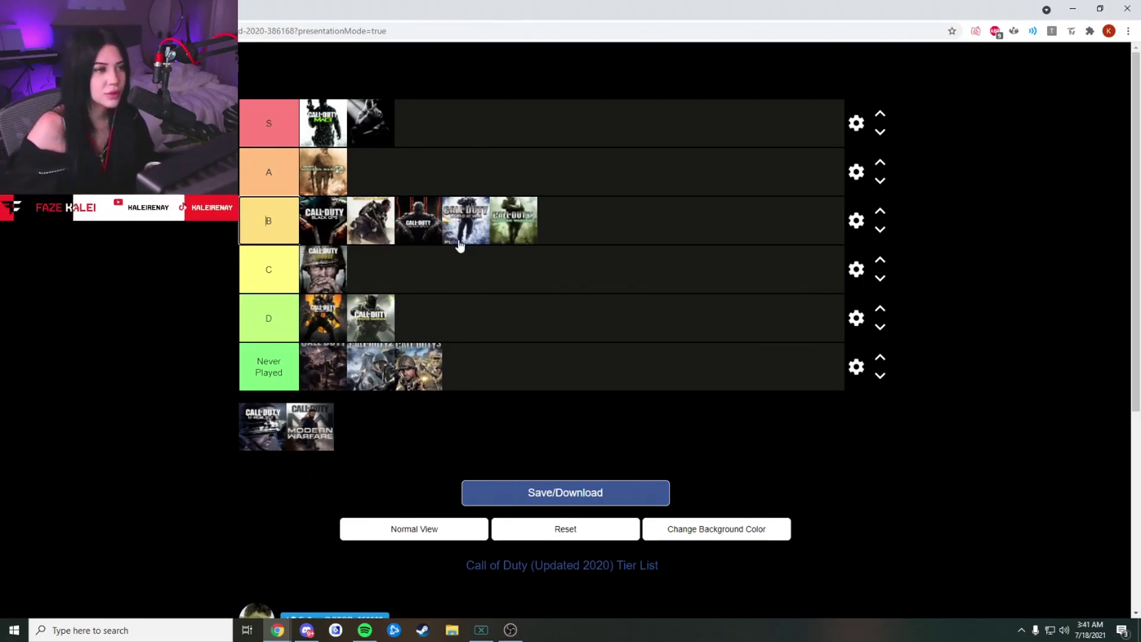
pyautogui.moveTo(319, 234); pyautogui.dragTo(375, 175)
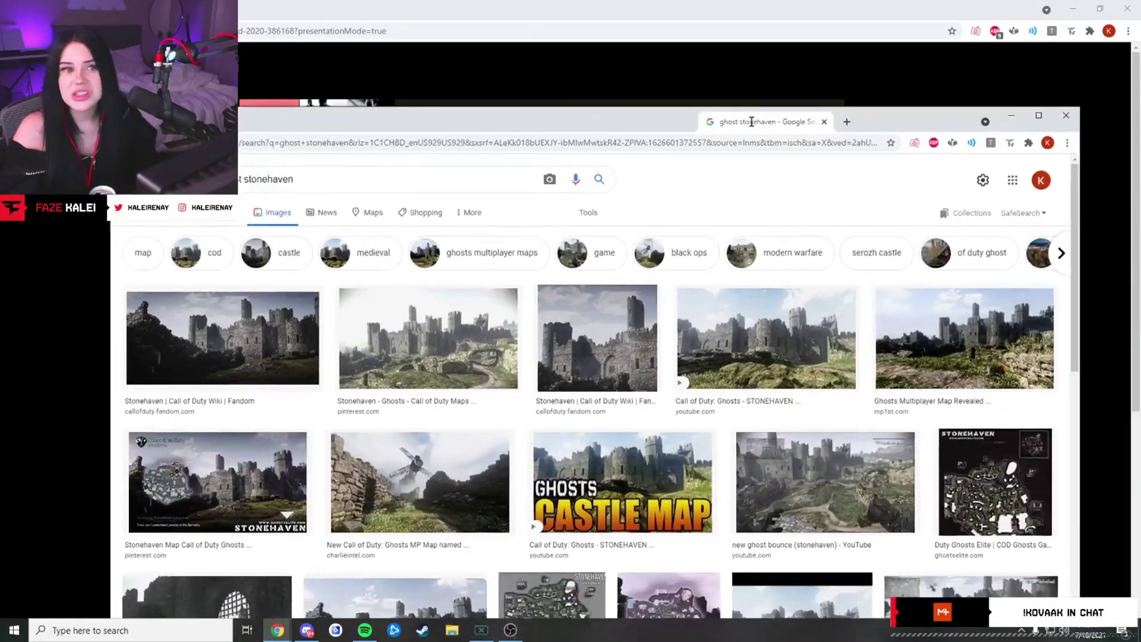
pyautogui.moveTo(752, 121); pyautogui.dragTo(758, 19)
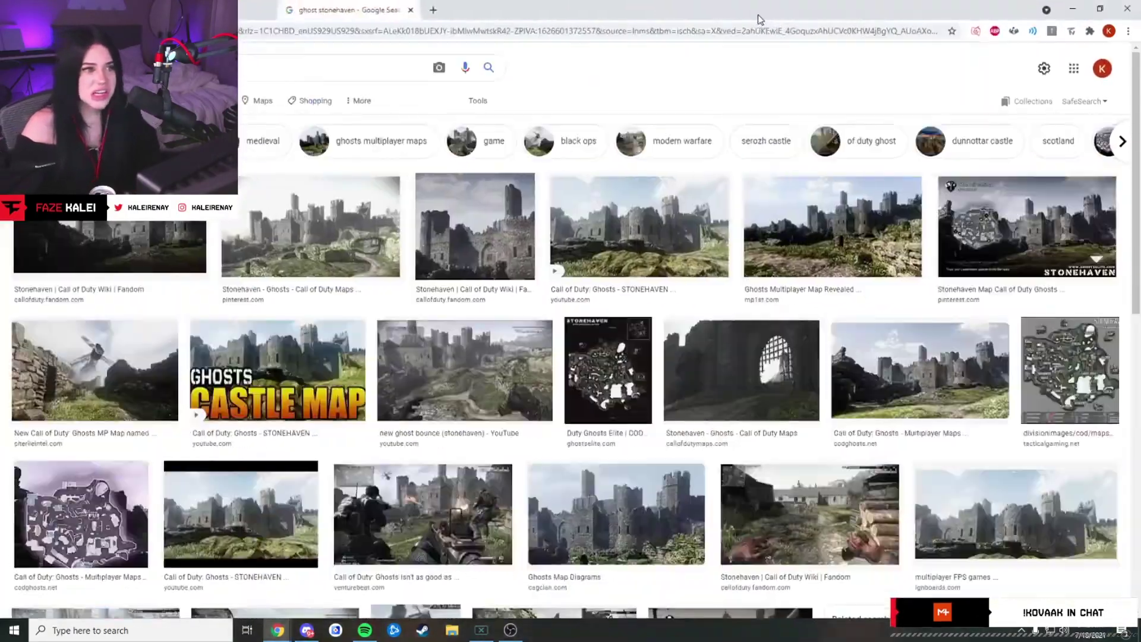
pyautogui.click(639, 233)
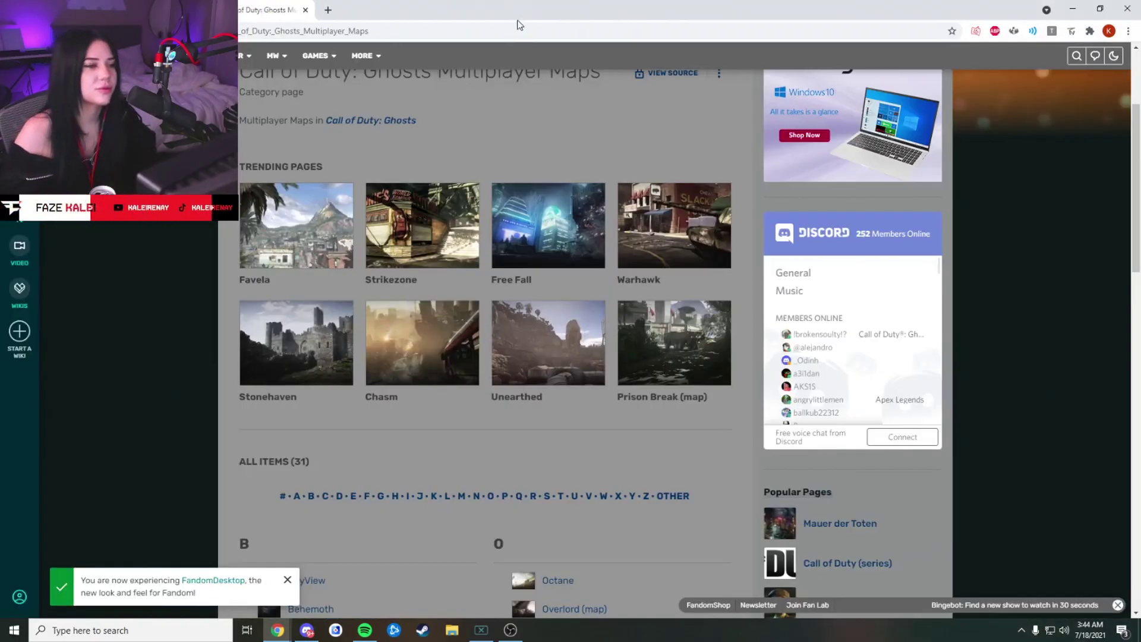
pyautogui.click(566, 259)
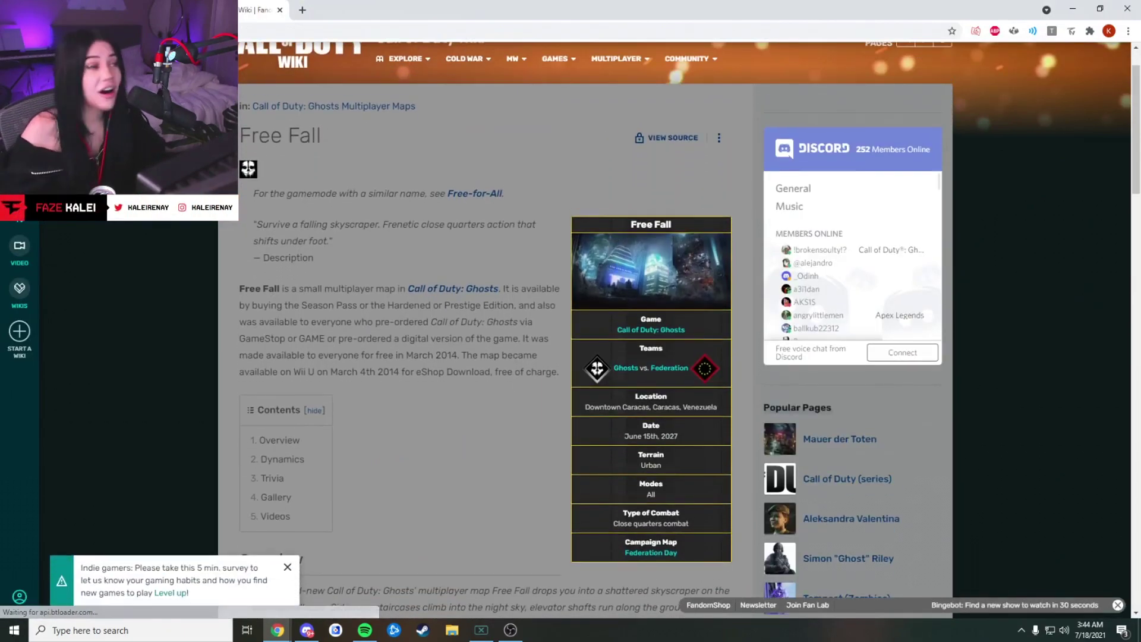
pyautogui.hotkey('alt', 'Left')
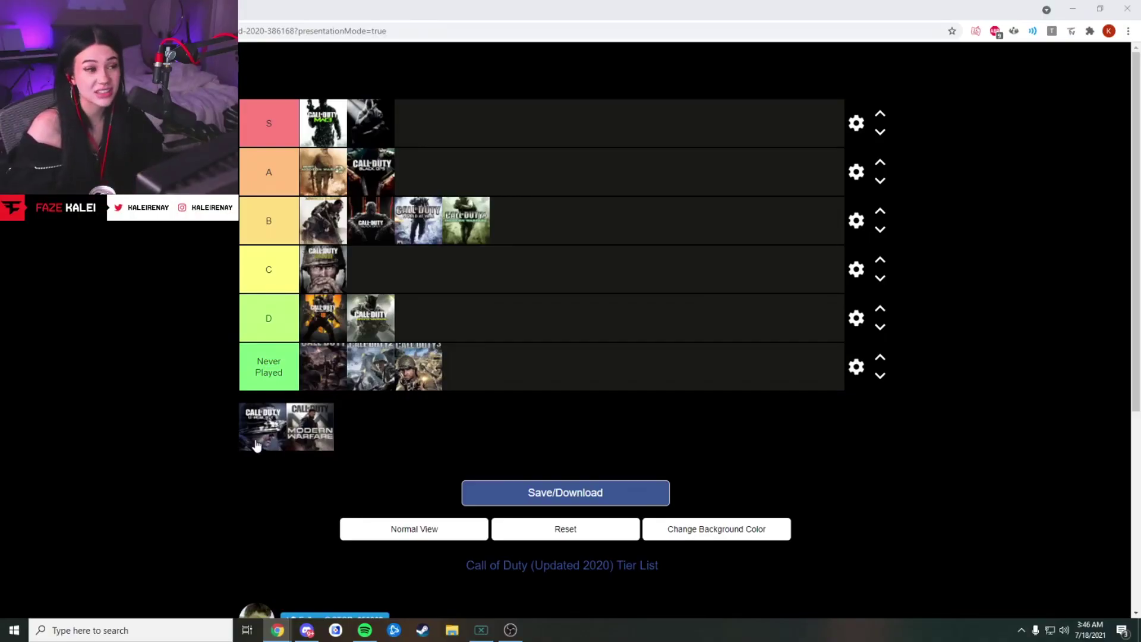
# Step: Drop Ghosts into C beside WWII and Modern Warfare into A after Black Ops
pyautogui.moveTo(255, 446); pyautogui.dragTo(381, 284)
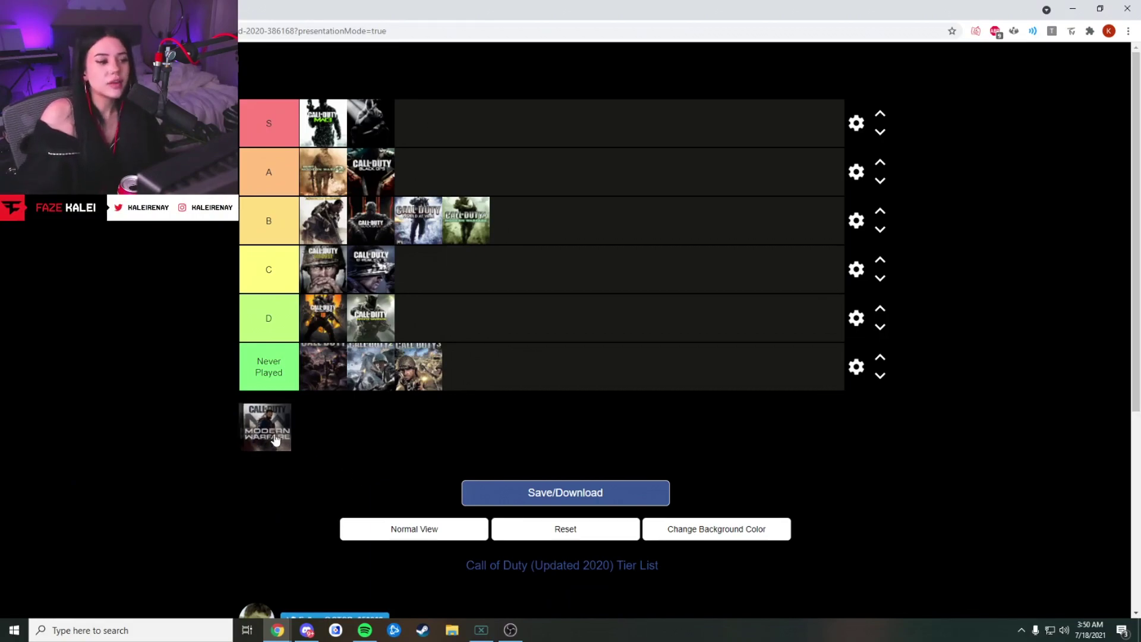
pyautogui.moveTo(262, 426); pyautogui.dragTo(438, 189)
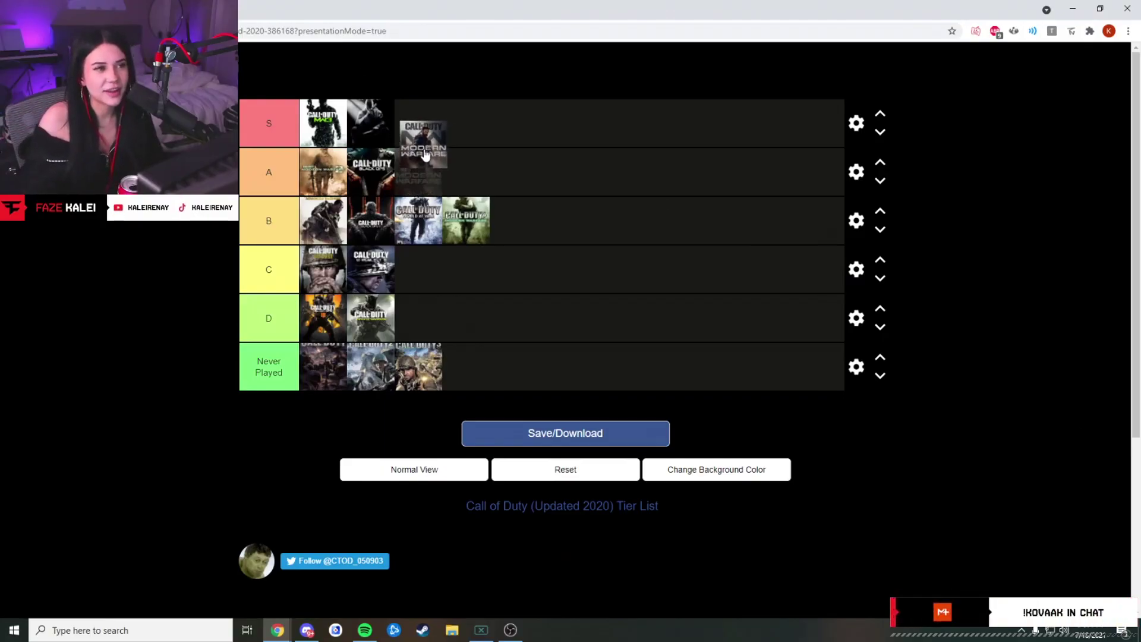
pyautogui.moveTo(426, 154); pyautogui.dragTo(427, 165)
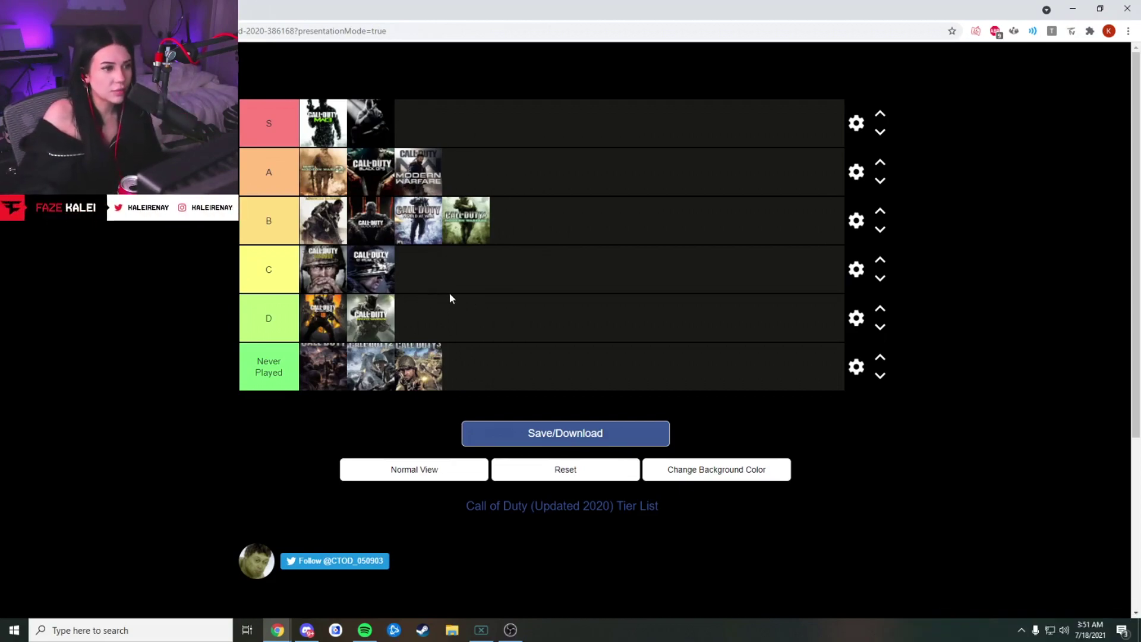
# Step: Add Cold War to C, move Black Ops III from B to A, and lift a cover out of S
pyautogui.moveTo(492, 295); pyautogui.dragTo(443, 294)
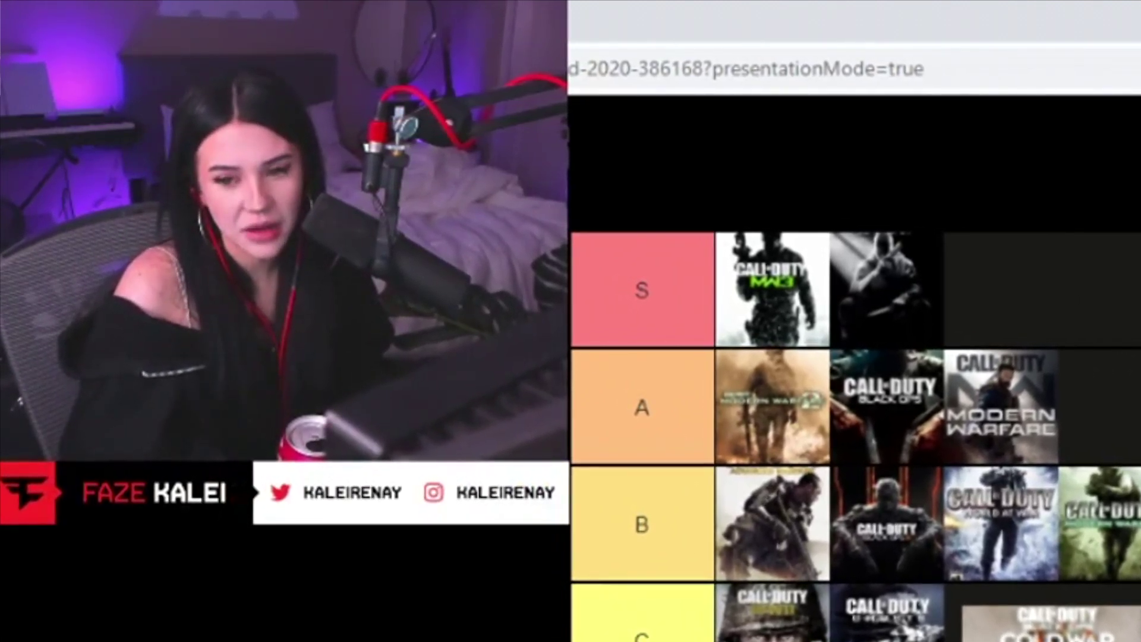
pyautogui.moveTo(370, 219); pyautogui.dragTo(486, 183)
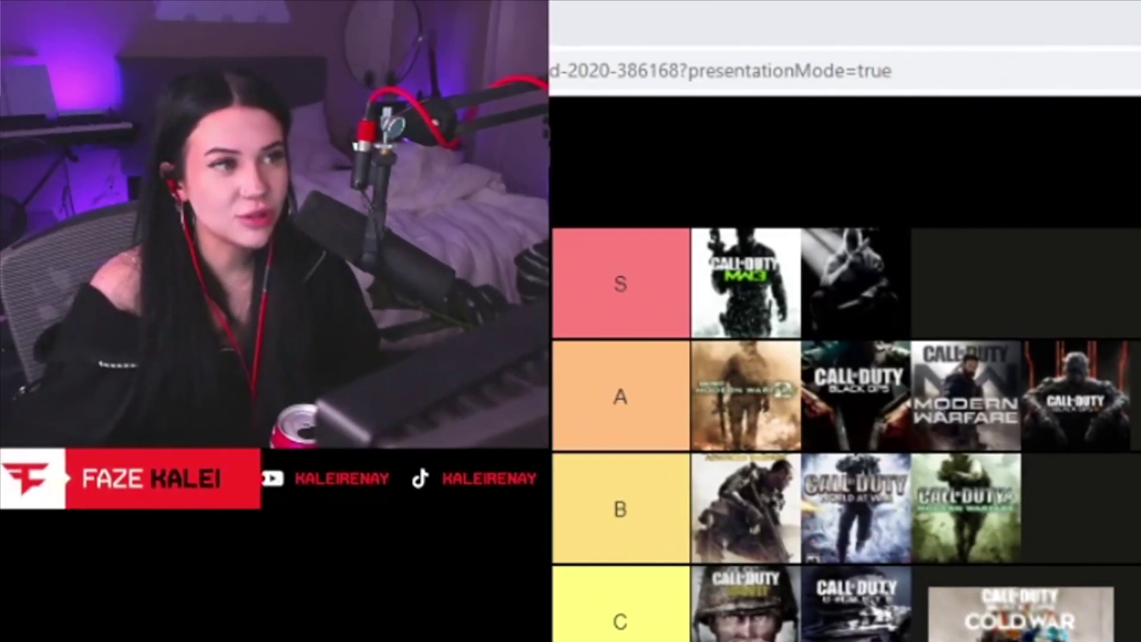
pyautogui.moveTo(901, 294); pyautogui.dragTo(888, 134)
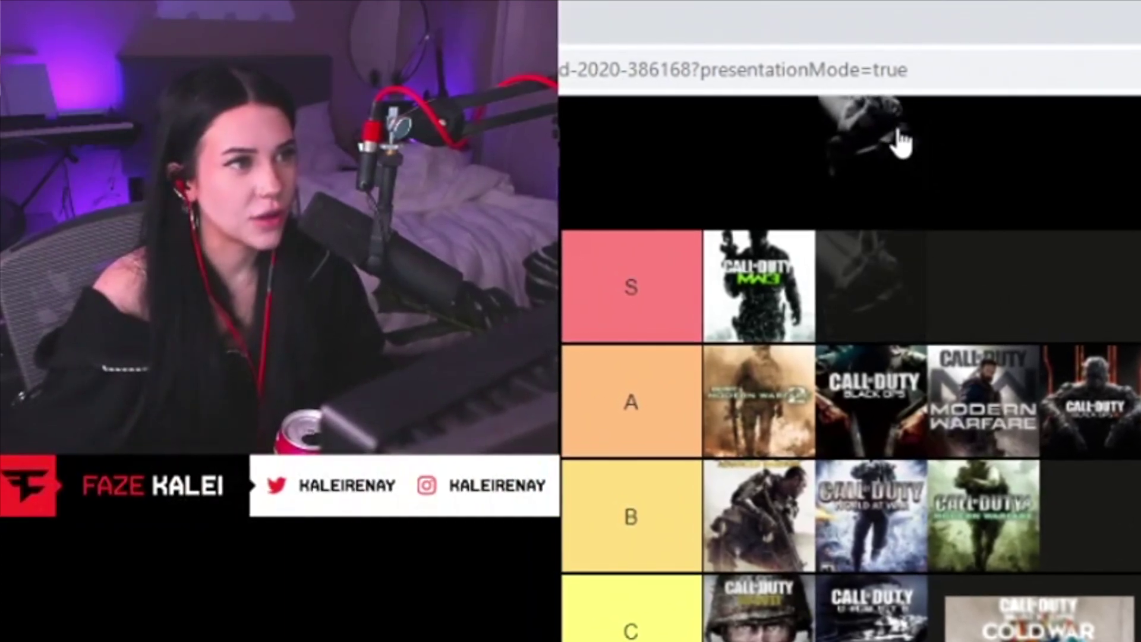